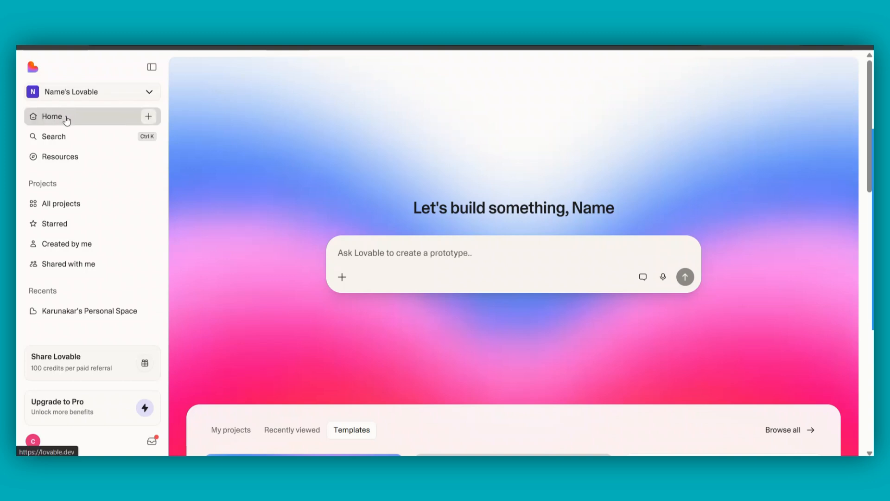
Browse the Resources page of featured apps and the list of all projects.
{"action": "left_click", "coordinate": [64, 168]}
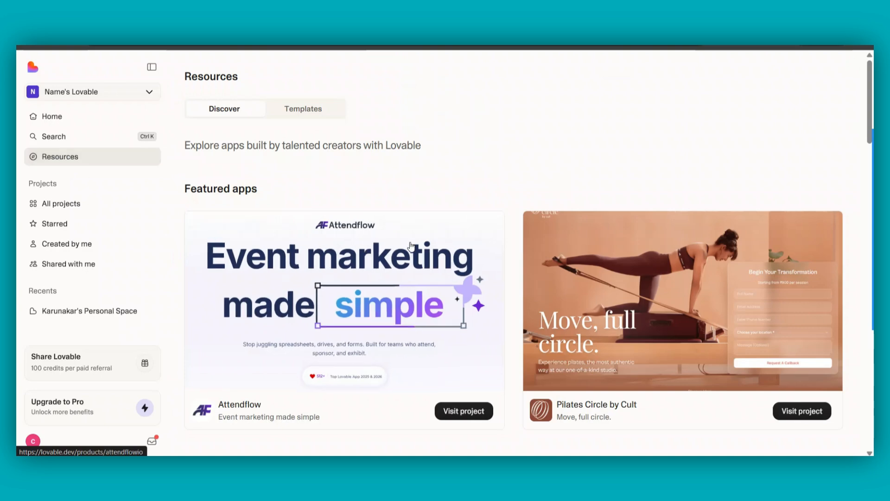
{"action": "left_click", "coordinate": [67, 211]}
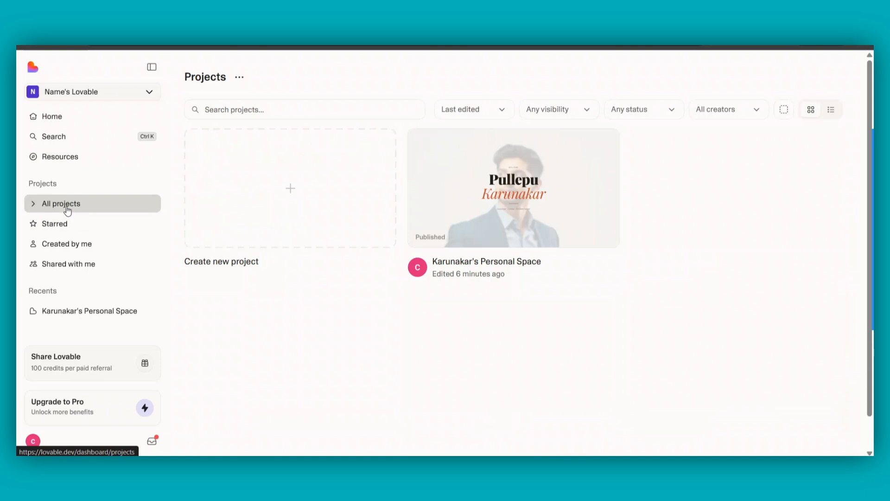
{"action": "left_click", "coordinate": [69, 158]}
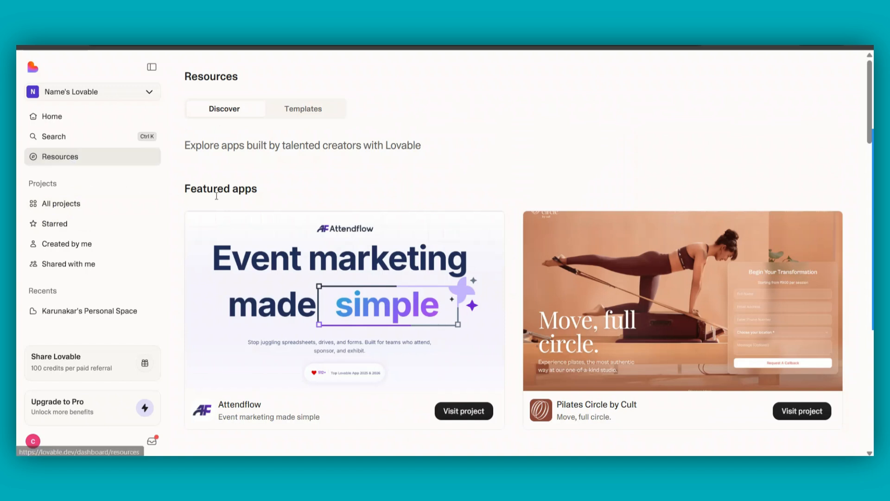
{"action": "scroll", "coordinate": [364, 244], "scroll_direction": "down", "scroll_amount": 1}
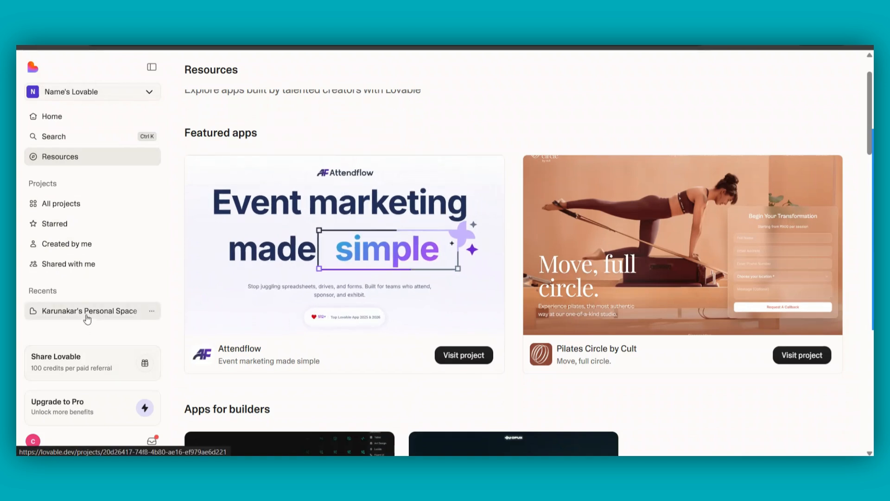
{"action": "mouse_move", "coordinate": [87, 319]}
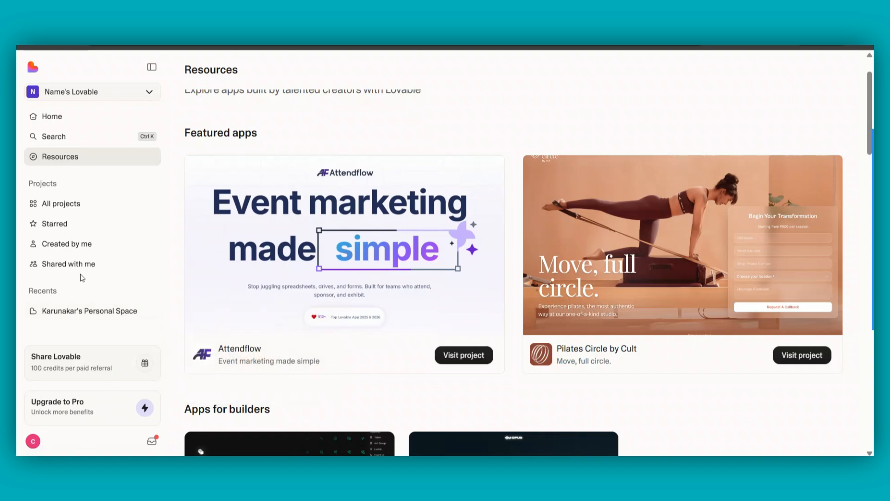
From the home page, submit the prompt: create a landing page for my webinar "How to create a website using AI".
{"action": "left_click", "coordinate": [62, 125]}
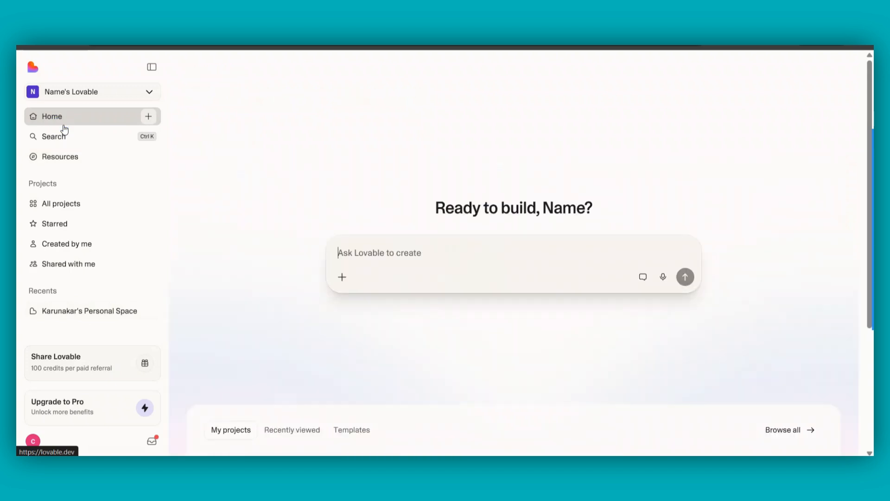
{"action": "left_click", "coordinate": [419, 249]}
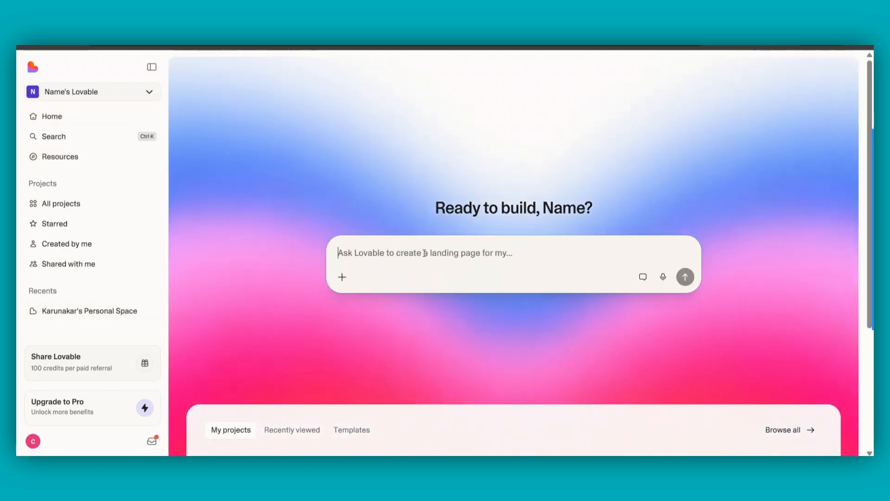
{"action": "type", "text": "create ala"}
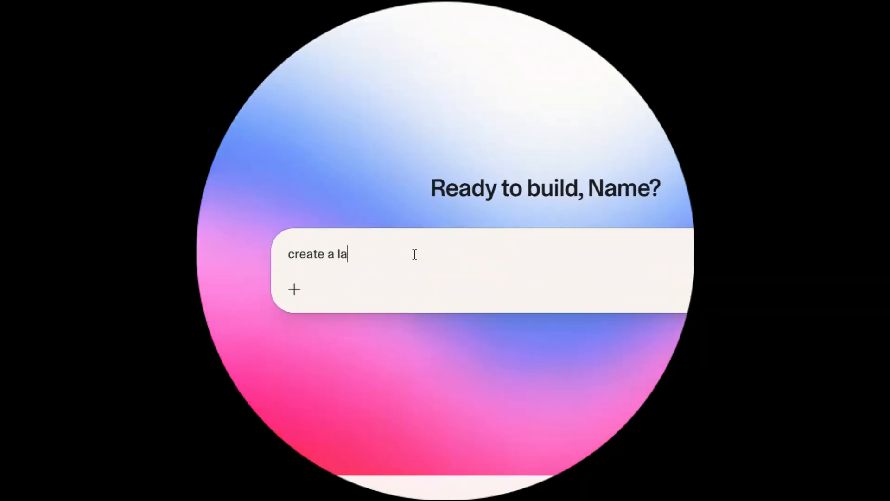
{"action": "key", "text": "BackSpace"}
{"action": "key", "text": "BackSpace"}
{"action": "type", "text": "land"}
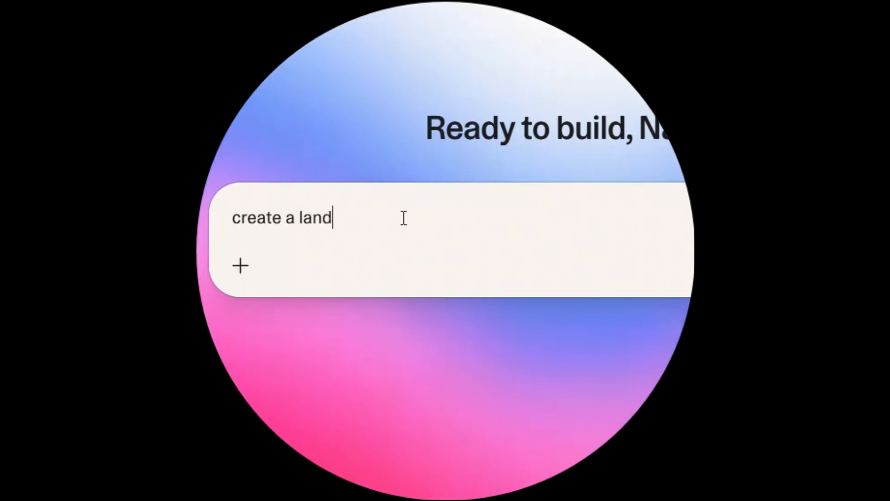
{"action": "type", "text": "ing page for my we"}
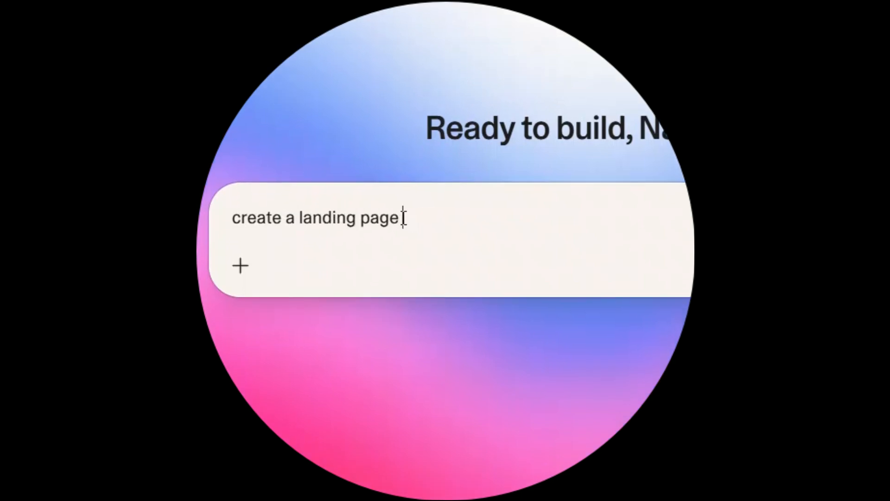
{"action": "type", "text": "bi"}
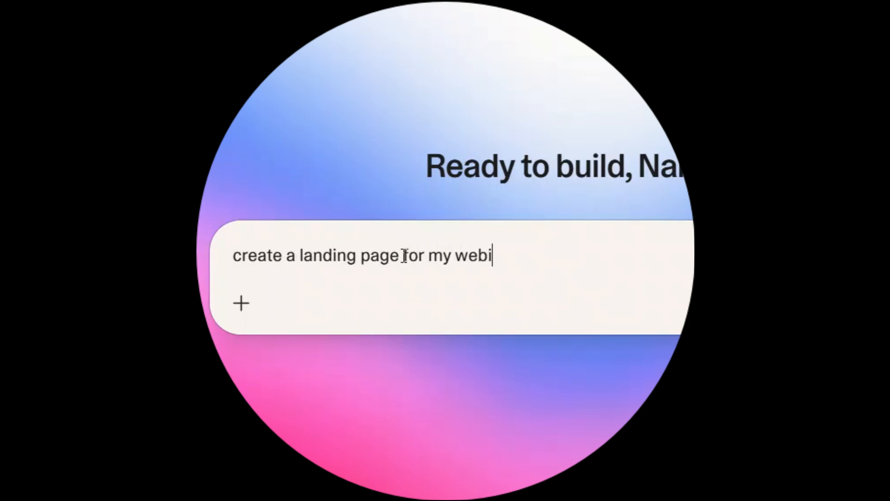
{"action": "type", "text": "nar \"How to cxrea"}
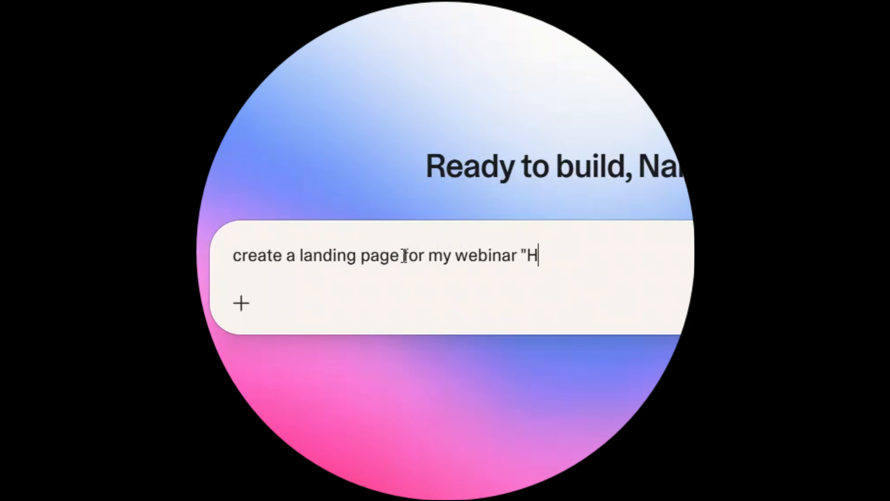
{"action": "type", "text": "t"}
{"action": "key", "text": "BackSpace"}
{"action": "key", "text": "BackSpace"}
{"action": "key", "text": "BackSpace"}
{"action": "key", "text": "BackSpace"}
{"action": "key", "text": "BackSpace"}
{"action": "type", "text": "rea"}
{"action": "type", "text": "te a web"}
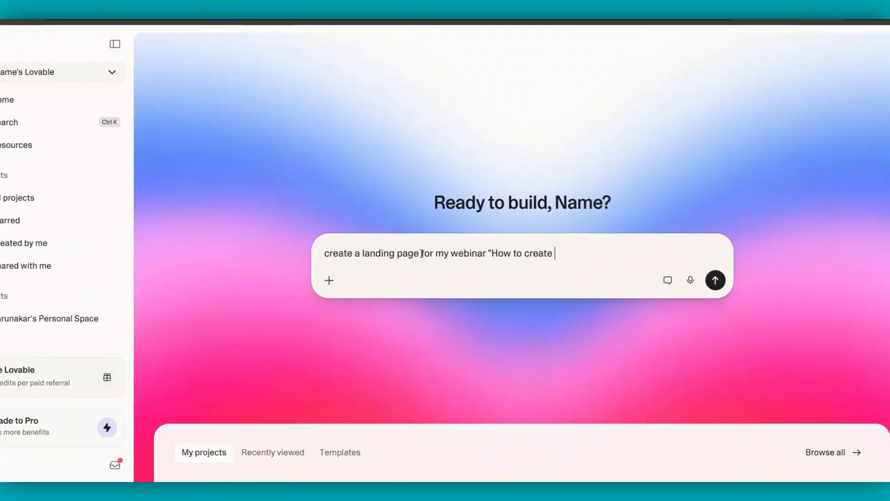
{"action": "type", "text": "iate"}
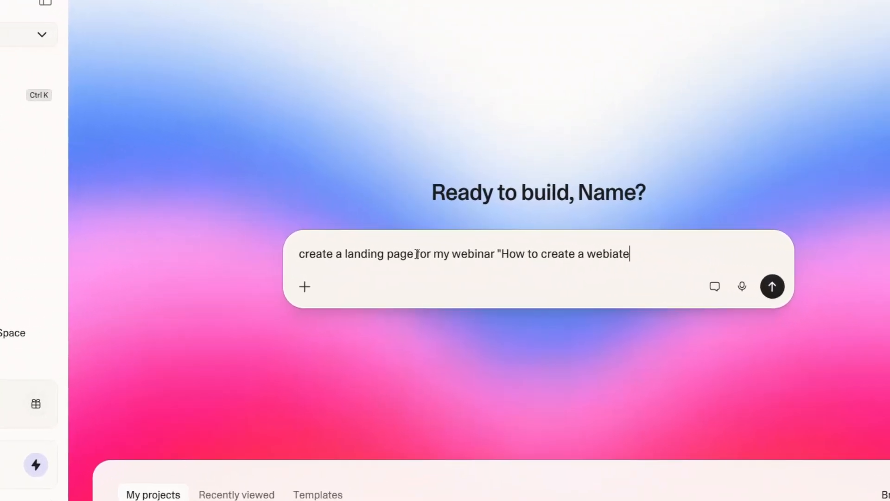
{"action": "key", "text": "BackSpace"}
{"action": "key", "text": "BackSpace"}
{"action": "key", "text": "BackSpace"}
{"action": "key", "text": "BackSpace"}
{"action": "type", "text": "s"}
{"action": "type", "text": "ite using A"}
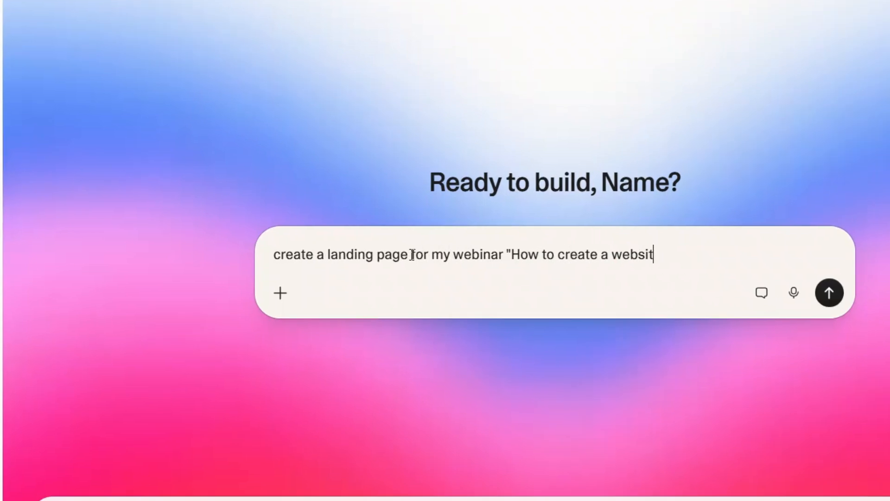
{"action": "type", "text": "I"}
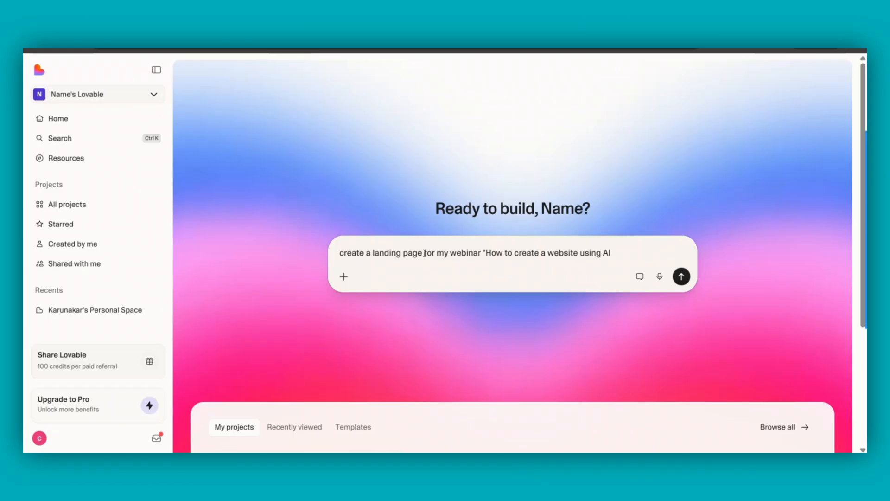
{"action": "type", "text": "\"\""}
{"action": "key", "text": "Return"}
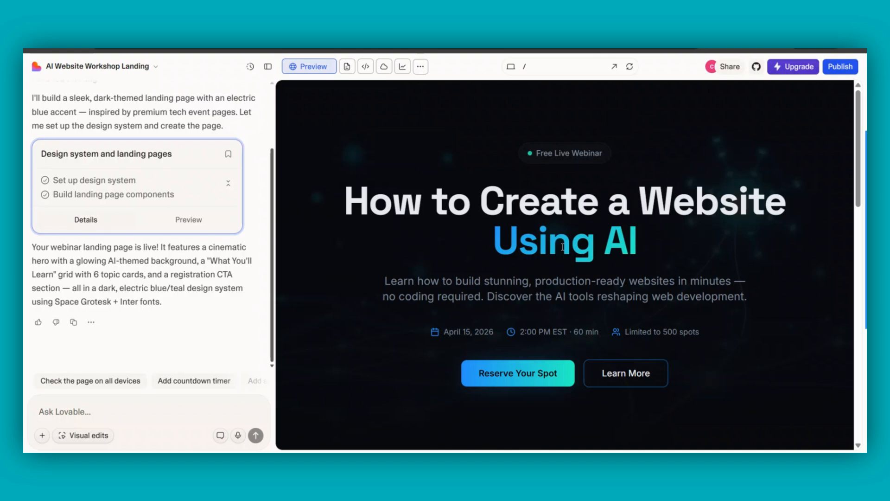
Review the generated landing page's hero and What You'll Learn sections, and highlight the webinar date in the hero.
{"action": "scroll", "coordinate": [563, 247], "scroll_direction": "down", "scroll_amount": 7}
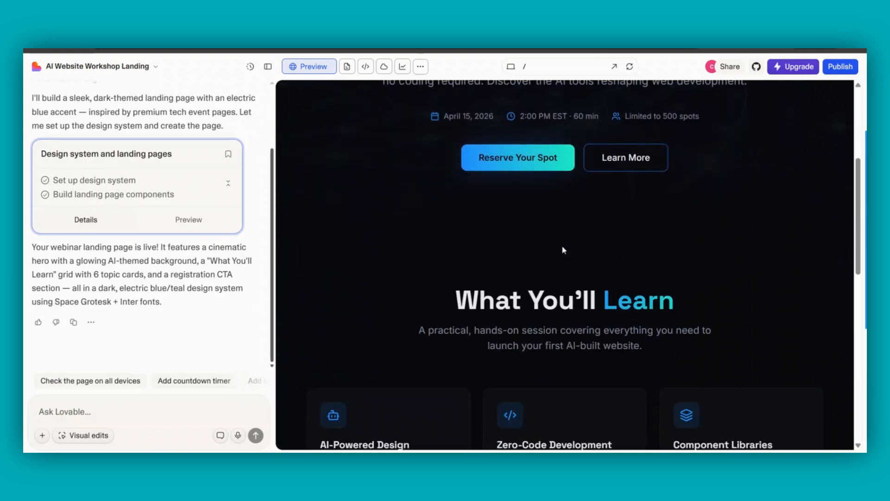
{"action": "scroll", "coordinate": [561, 253], "scroll_direction": "down", "scroll_amount": 3}
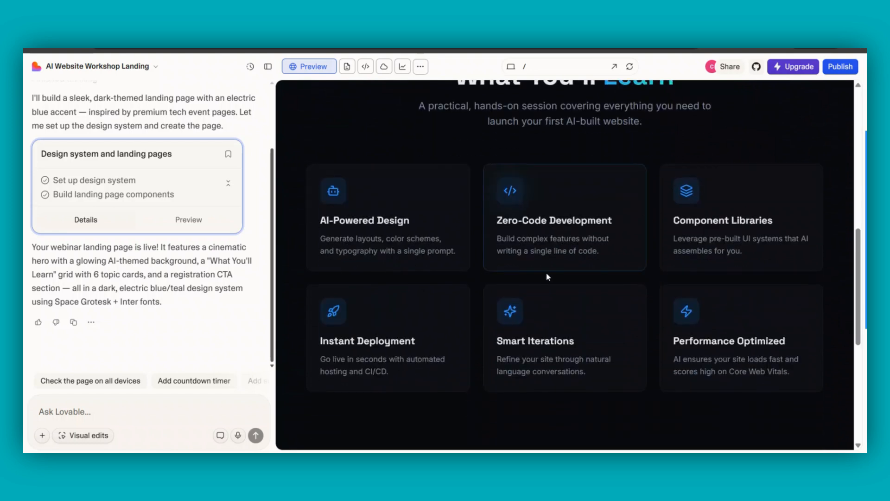
{"action": "scroll", "coordinate": [548, 276], "scroll_direction": "up", "scroll_amount": 7}
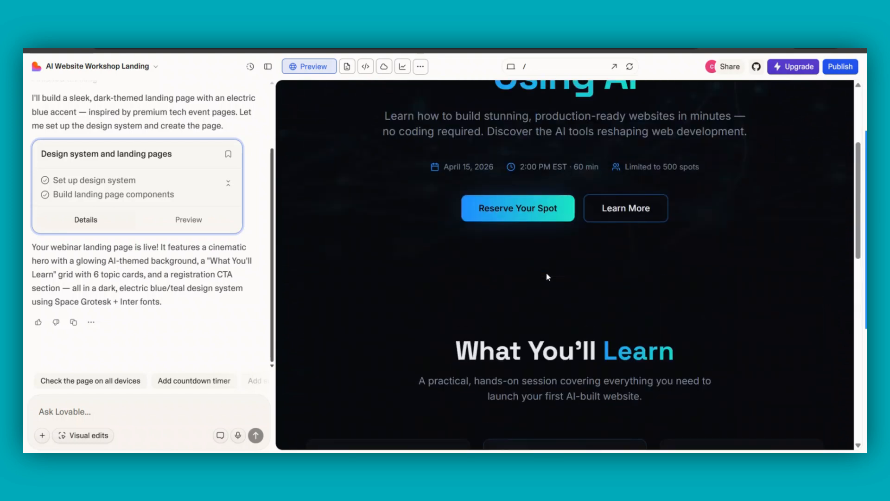
{"action": "scroll", "coordinate": [548, 276], "scroll_direction": "up", "scroll_amount": 4}
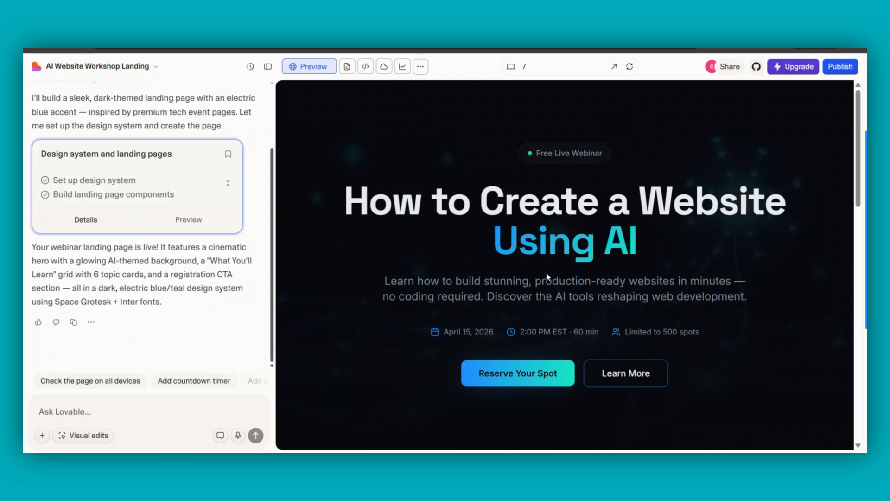
{"action": "scroll", "coordinate": [547, 277], "scroll_direction": "down", "scroll_amount": 1}
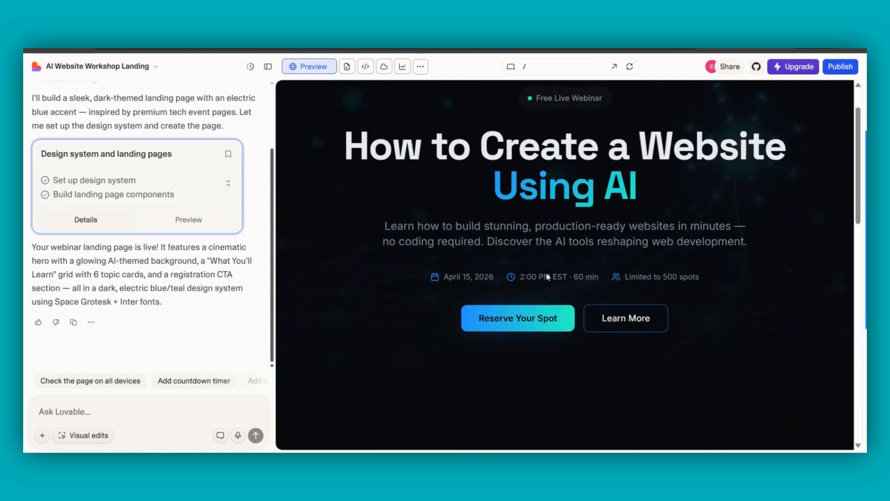
{"action": "scroll", "coordinate": [547, 277], "scroll_direction": "down", "scroll_amount": 1}
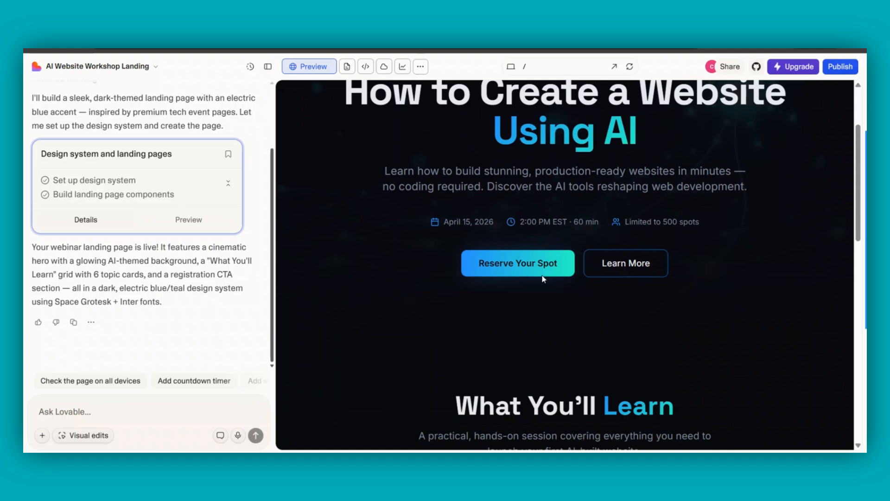
{"action": "left_click_drag", "start_coordinate": [443, 223], "coordinate": [505, 223]}
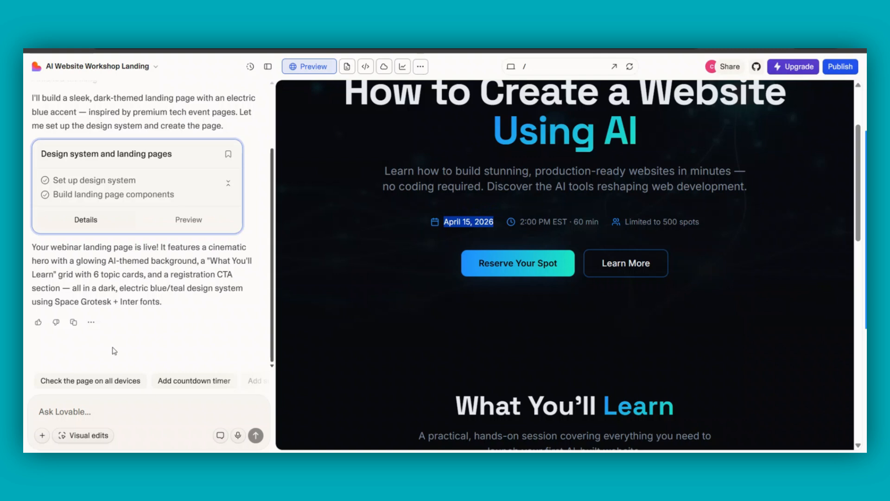
Send a chat request to change the webinar time to 8:00 PM IST.
{"action": "left_click", "coordinate": [73, 403]}
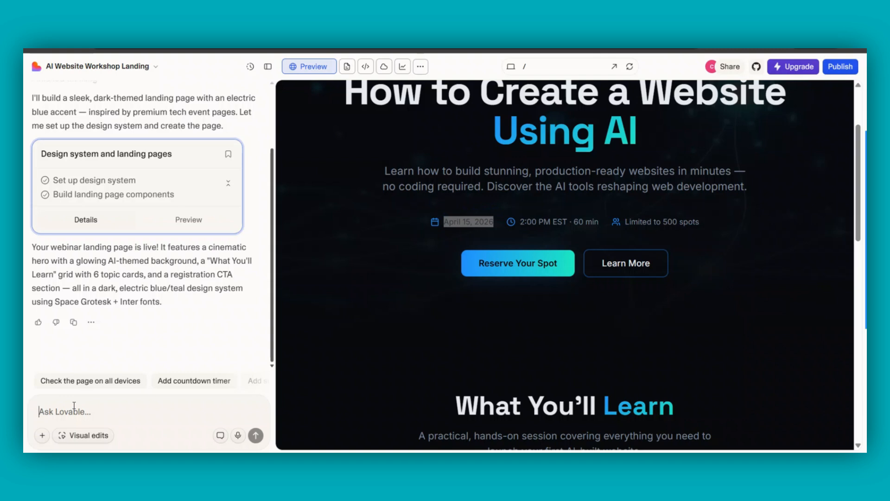
{"action": "type", "text": "please chnage th"}
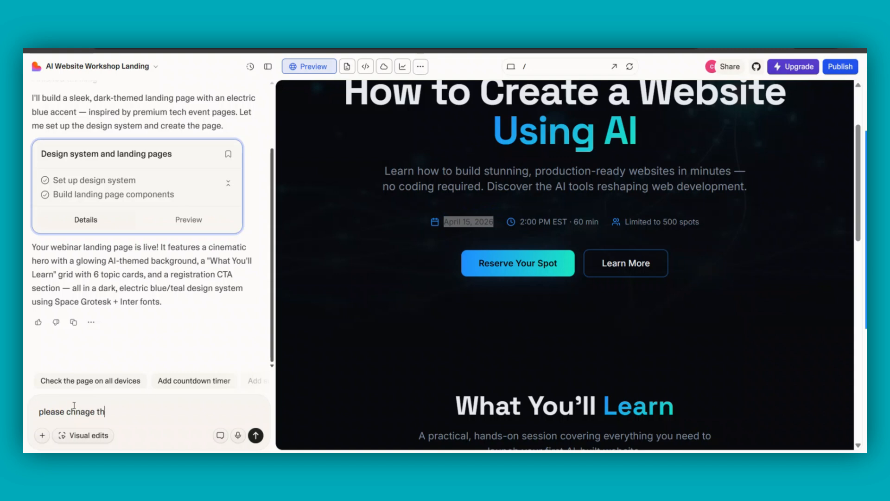
{"action": "type", "text": "e time to 8:00 PM"}
{"action": "key", "text": "Return"}
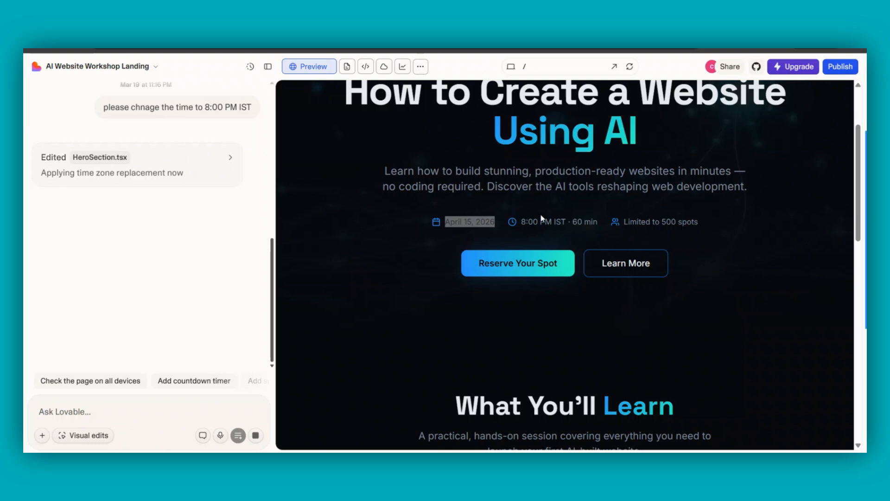
Examine the updated landing page preview, from the webinar time in the hero through the topic cards to the email registration section.
{"action": "scroll", "coordinate": [543, 221], "scroll_direction": "down", "scroll_amount": 5}
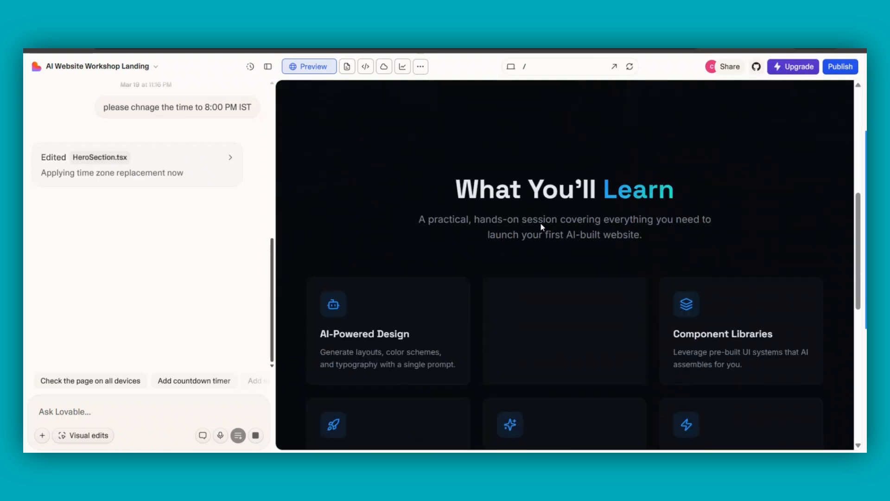
{"action": "scroll", "coordinate": [541, 227], "scroll_direction": "down", "scroll_amount": 3}
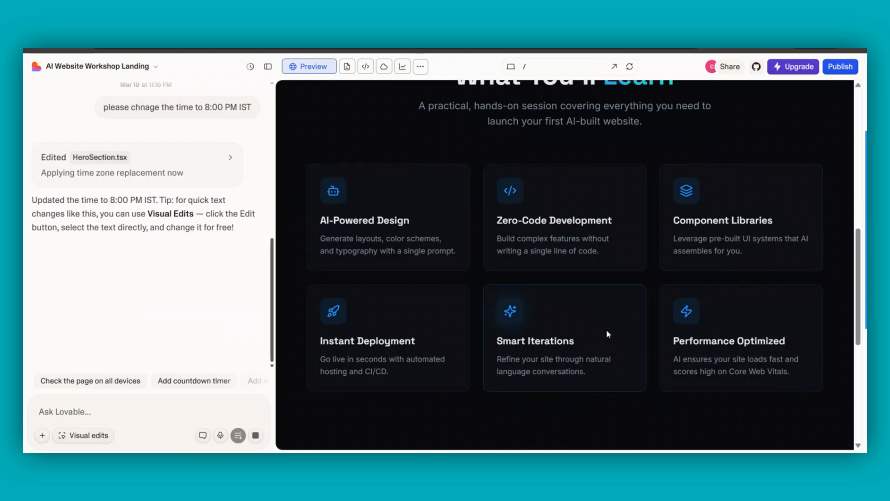
{"action": "scroll", "coordinate": [618, 323], "scroll_direction": "up", "scroll_amount": 6}
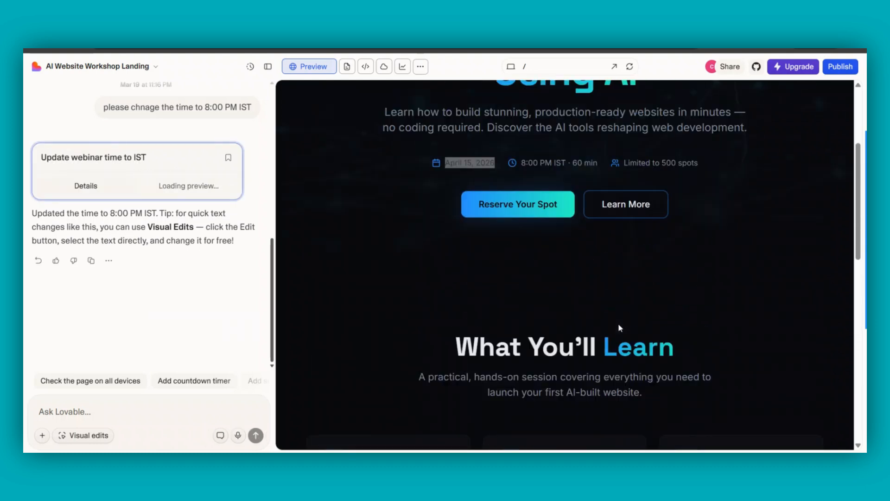
{"action": "scroll", "coordinate": [618, 327], "scroll_direction": "up", "scroll_amount": 1}
{"action": "scroll", "coordinate": [618, 328], "scroll_direction": "up", "scroll_amount": 3}
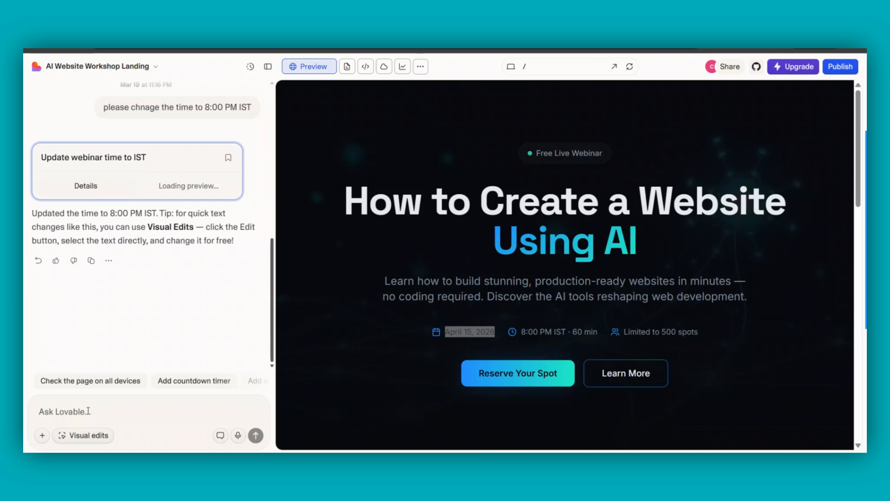
{"action": "scroll", "coordinate": [514, 288], "scroll_direction": "down", "scroll_amount": 10}
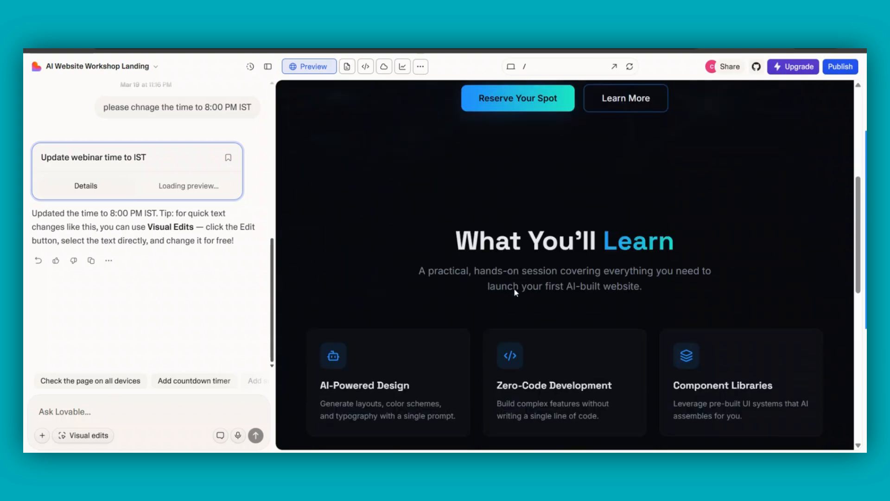
{"action": "scroll", "coordinate": [514, 296], "scroll_direction": "down", "scroll_amount": 2}
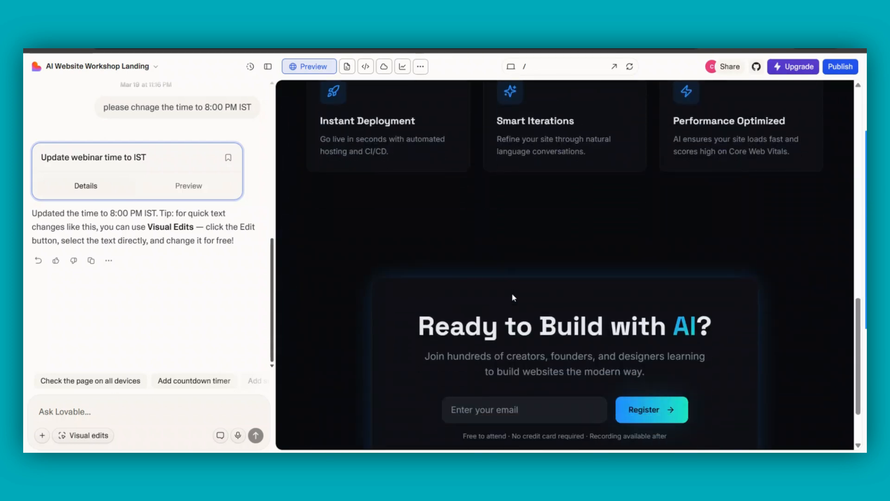
{"action": "scroll", "coordinate": [513, 297], "scroll_direction": "down", "scroll_amount": 3}
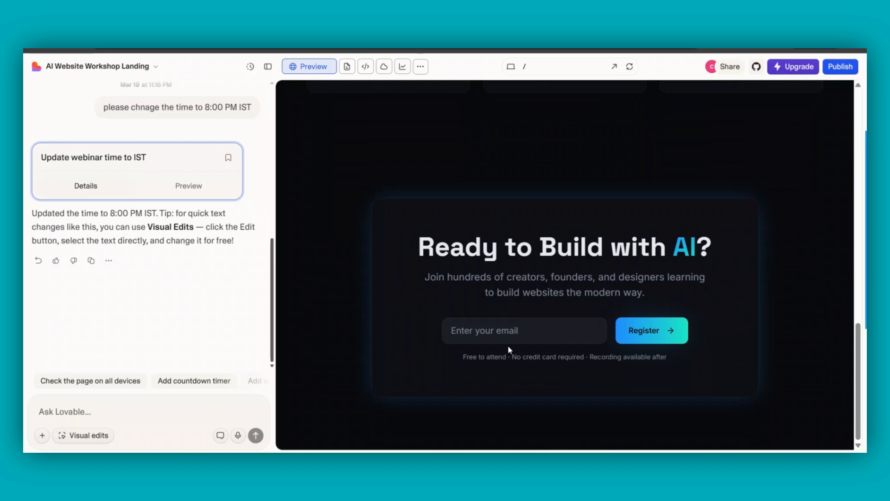
{"action": "left_click", "coordinate": [185, 409]}
{"action": "scroll", "coordinate": [536, 324], "scroll_direction": "up", "scroll_amount": 10}
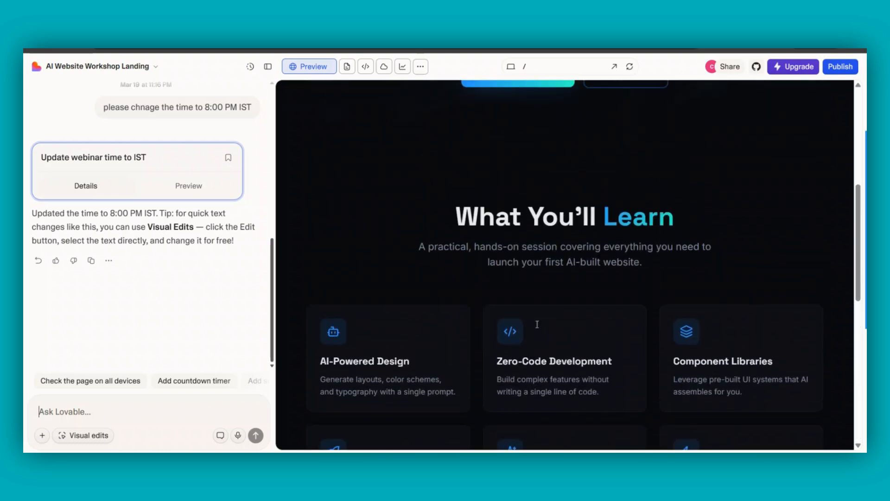
Start publishing the landing page, accepting the address webai-launchpad.lovable.app and public access for anyone with the link.
{"action": "scroll", "coordinate": [537, 324], "scroll_direction": "up", "scroll_amount": 6}
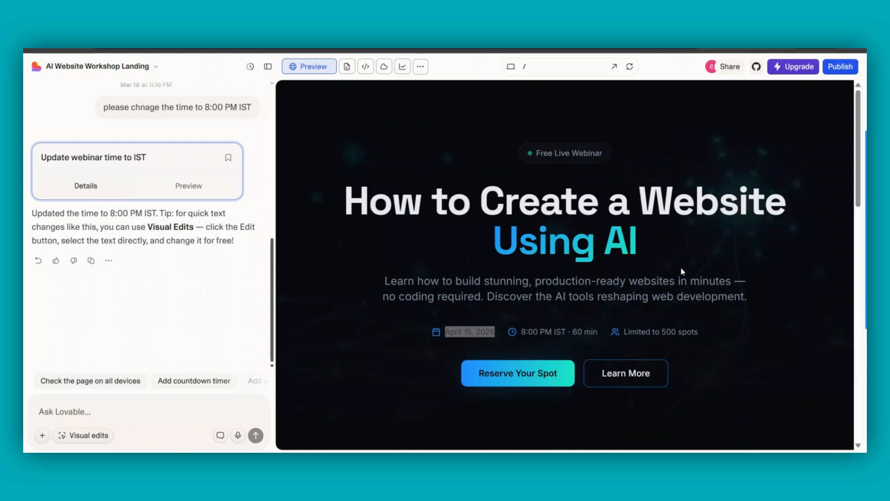
{"action": "left_click", "coordinate": [840, 73]}
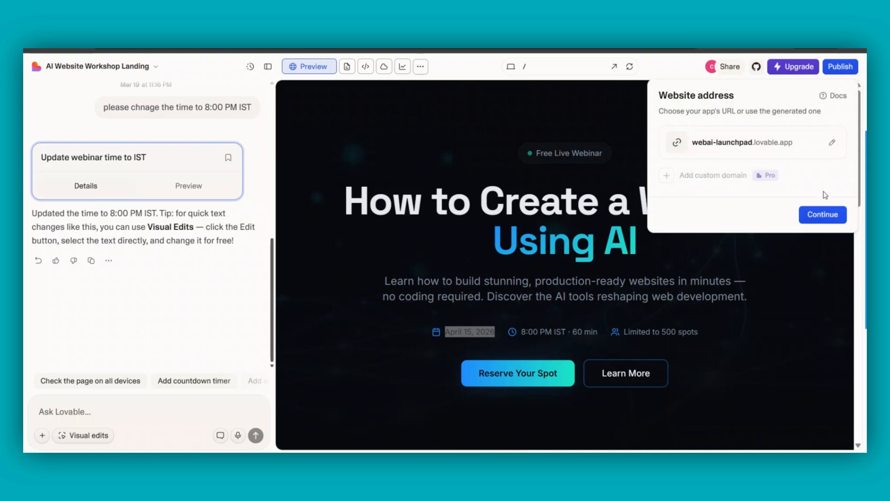
{"action": "left_click", "coordinate": [832, 146]}
{"action": "left_click", "coordinate": [832, 145]}
{"action": "left_click", "coordinate": [829, 215]}
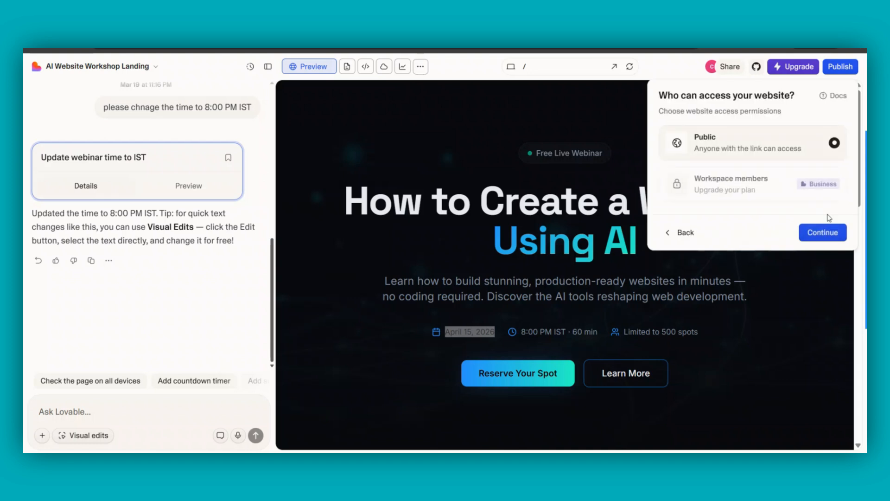
{"action": "left_click", "coordinate": [828, 232]}
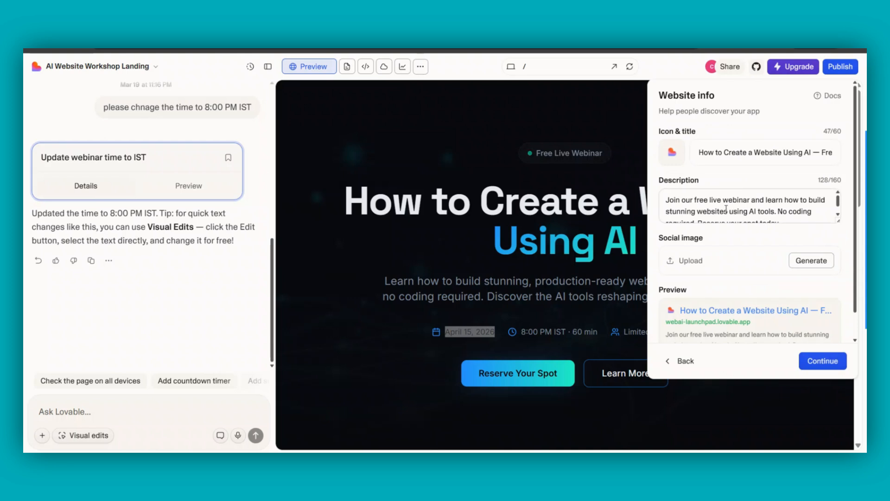
Review the website info, accept the generated title and description, and publish the site.
{"action": "scroll", "coordinate": [726, 208], "scroll_direction": "down", "scroll_amount": 2}
{"action": "scroll", "coordinate": [739, 301], "scroll_direction": "down", "scroll_amount": 1}
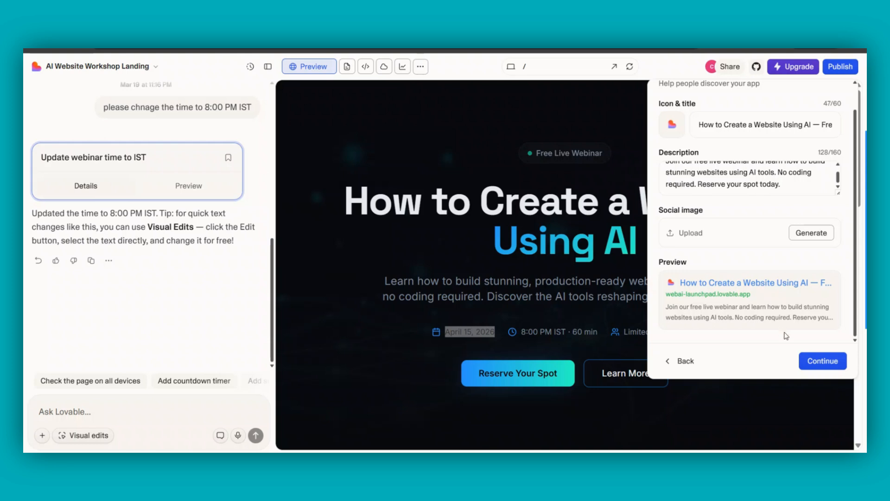
{"action": "left_click", "coordinate": [808, 360]}
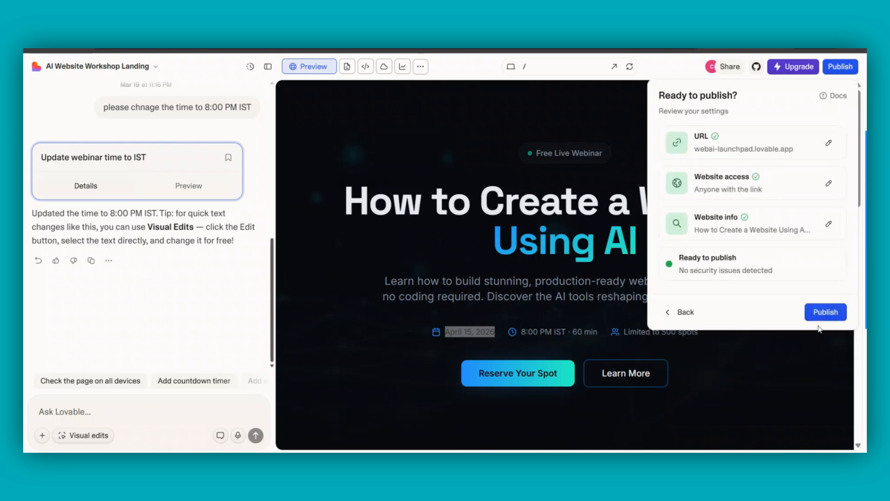
{"action": "left_click", "coordinate": [818, 311]}
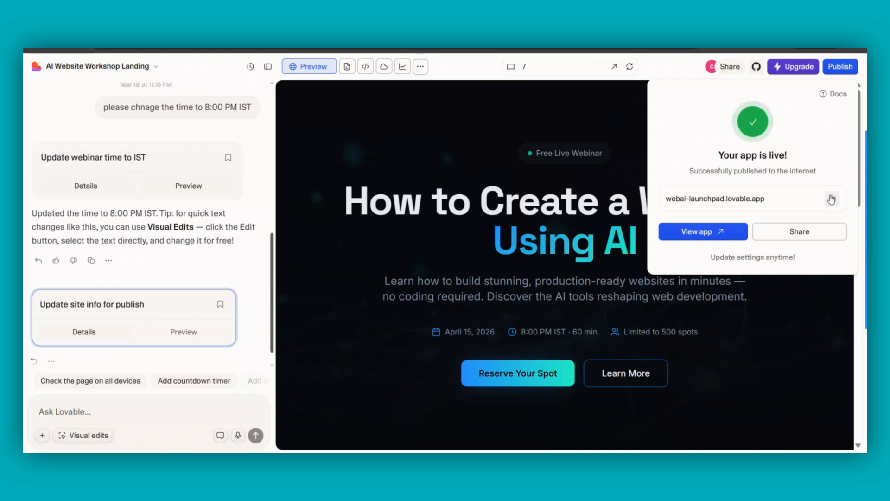
Copy the published address webai-launchpad.lovable.app and open it in a new private browser window.
{"action": "mouse_move", "coordinate": [740, 199]}
{"action": "left_mouse_down"}
{"action": "mouse_move", "coordinate": [726, 201]}
{"action": "mouse_move", "coordinate": [733, 205]}
{"action": "left_mouse_up"}
{"action": "left_click", "coordinate": [832, 198]}
{"action": "key", "text": "ctrl+shift+n"}
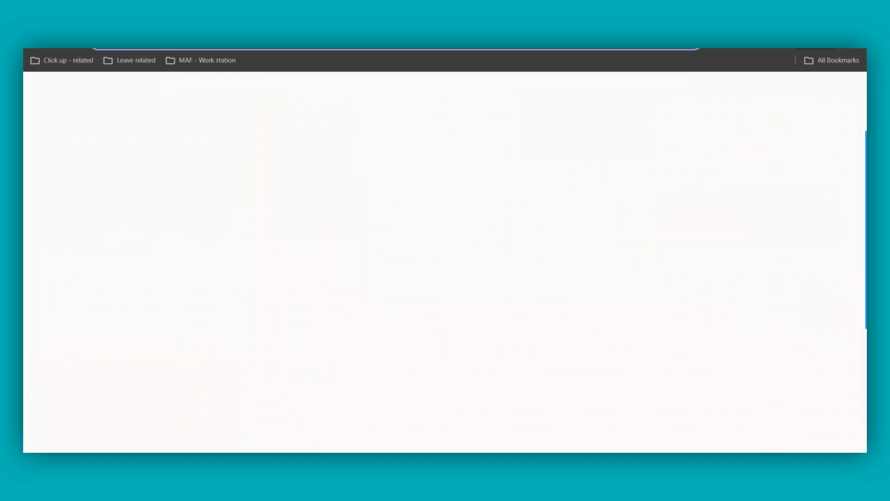
{"action": "key", "text": "ctrl+v"}
{"action": "key", "text": "Return"}
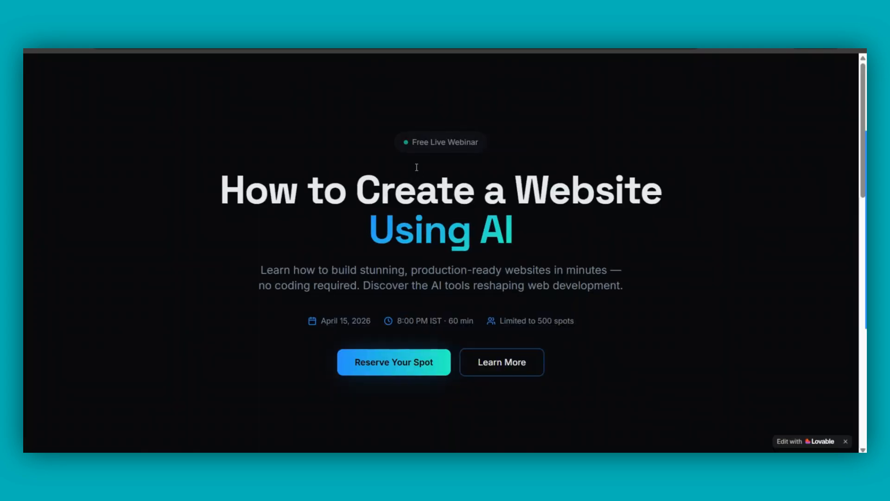
Examine the live landing page from the hero through the topic cards to the email registration section and back up.
{"action": "scroll", "coordinate": [417, 167], "scroll_direction": "down", "scroll_amount": 8}
{"action": "scroll", "coordinate": [423, 187], "scroll_direction": "down", "scroll_amount": 2}
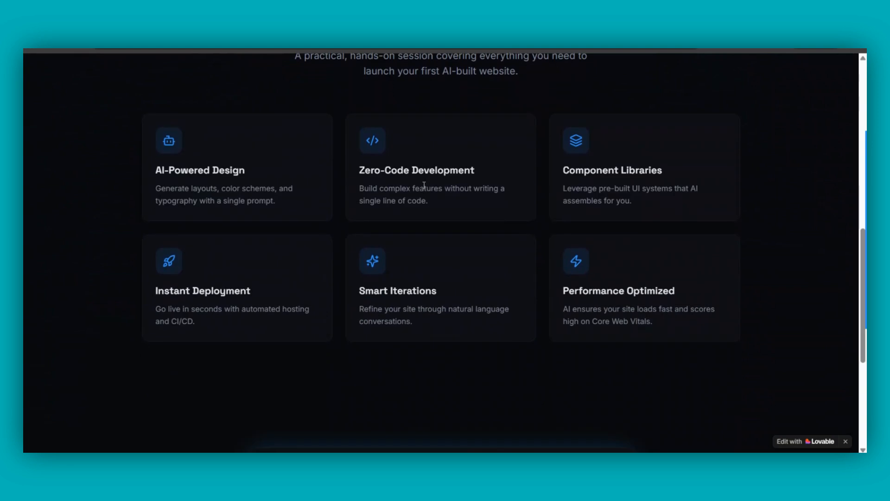
{"action": "scroll", "coordinate": [423, 185], "scroll_direction": "down", "scroll_amount": 4}
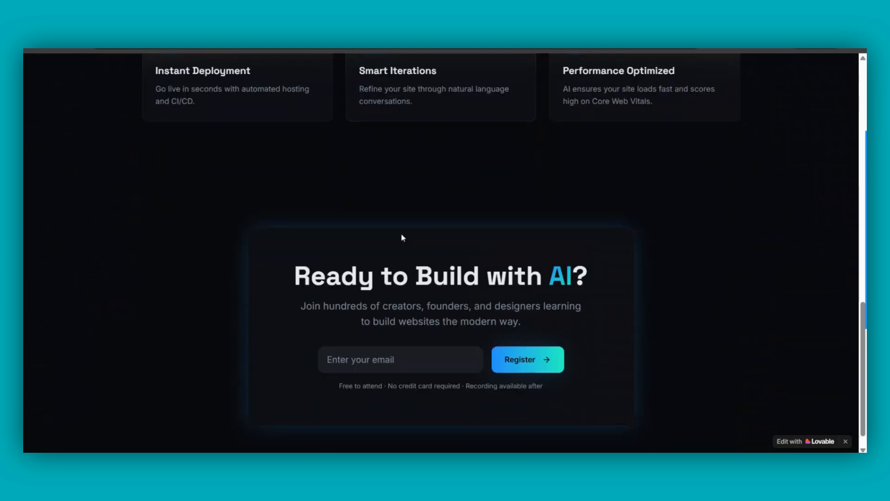
{"action": "scroll", "coordinate": [402, 238], "scroll_direction": "up", "scroll_amount": 9}
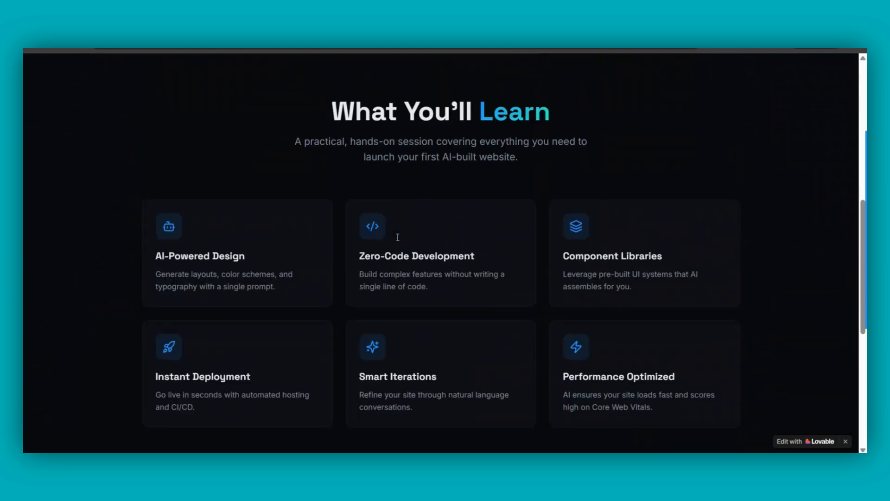
{"action": "scroll", "coordinate": [397, 237], "scroll_direction": "up", "scroll_amount": 3}
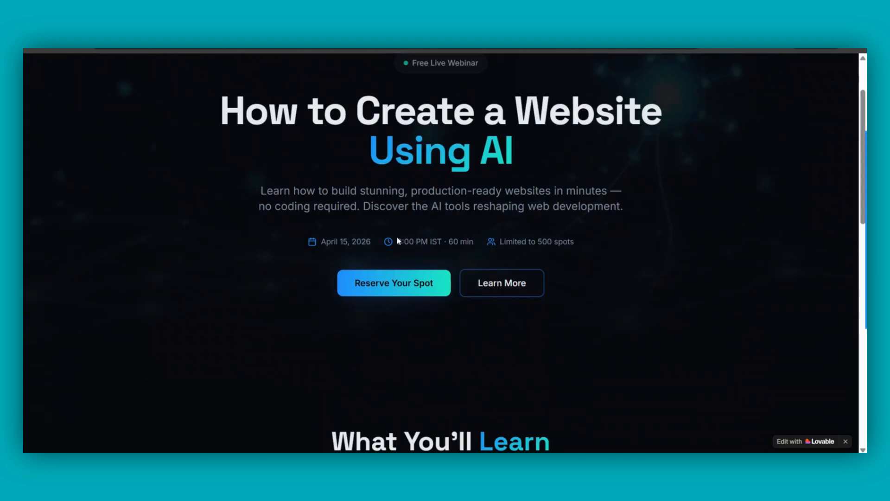